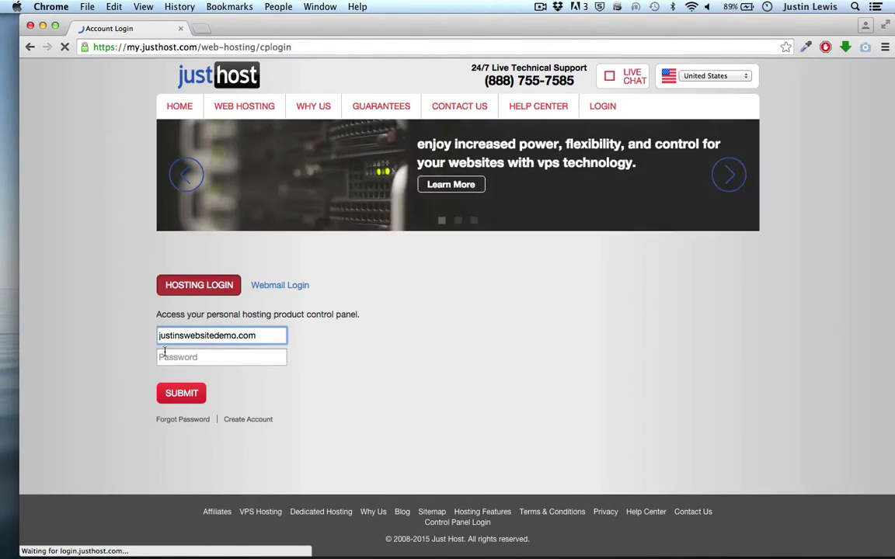
Log in with the account password and permanently dismiss the welcome message
click(171, 356)
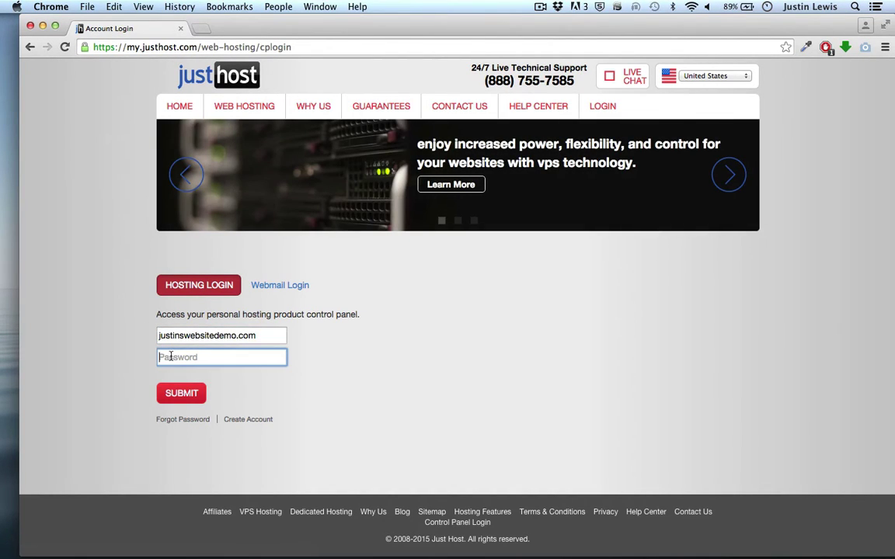
key(Return)
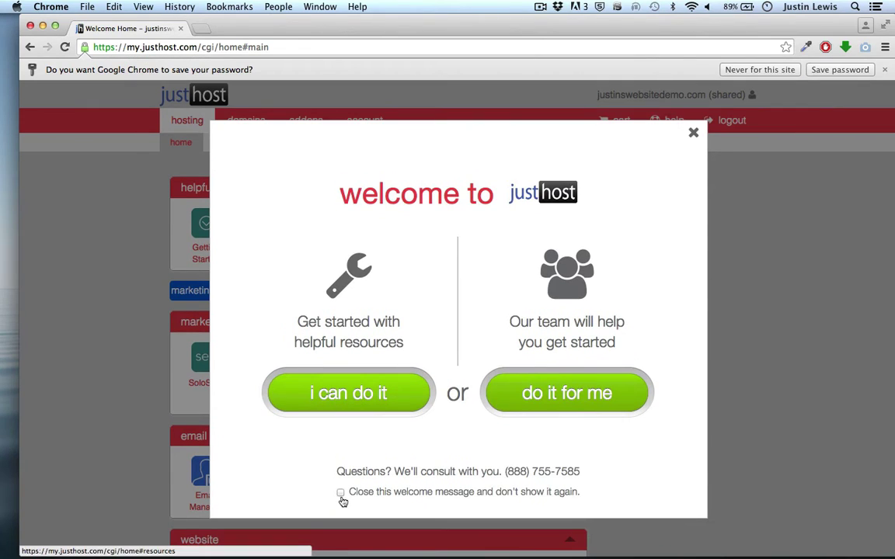
click(340, 501)
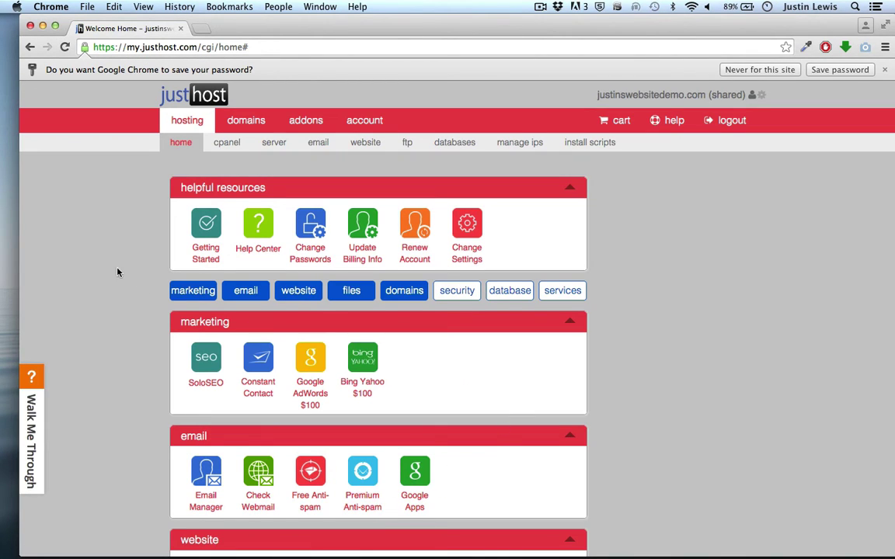
Open cPanel and launch File Manager from the File Management section
click(224, 145)
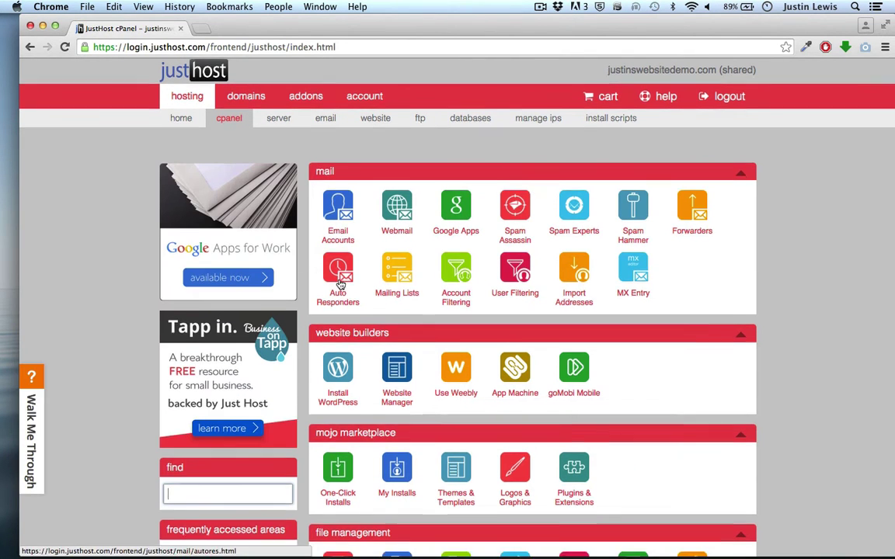
scroll(339, 286, down, 5)
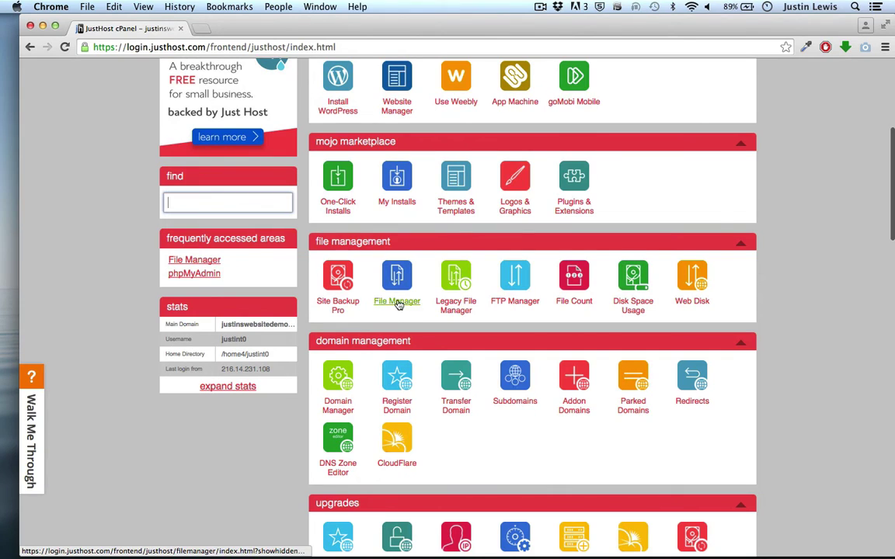
click(397, 301)
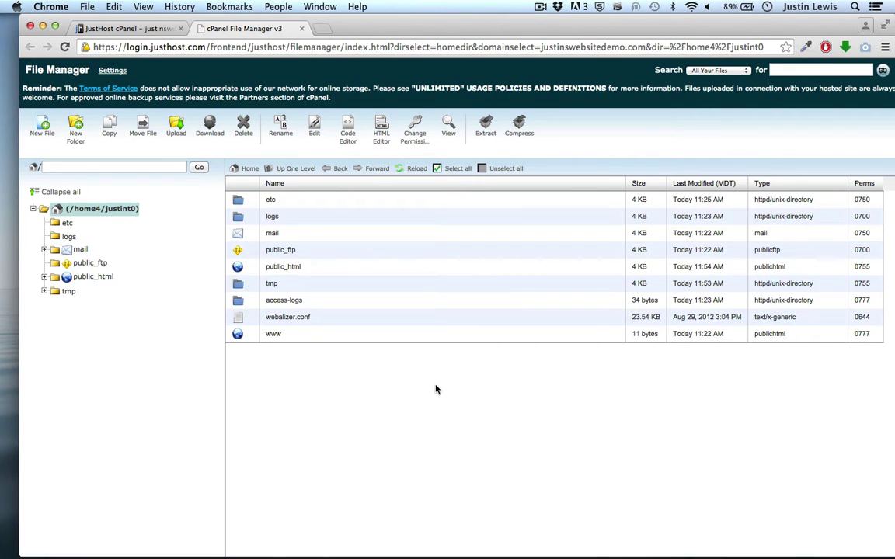
click(237, 266)
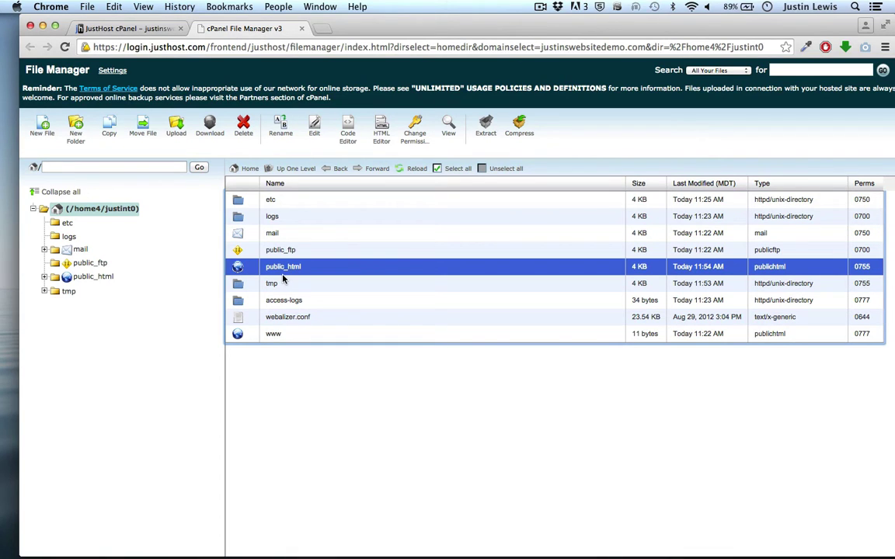
click(412, 137)
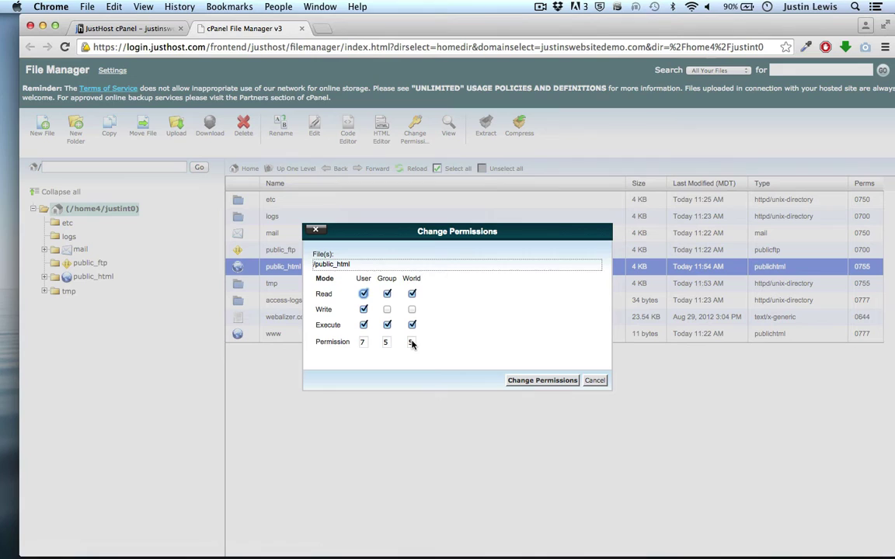
click(528, 380)
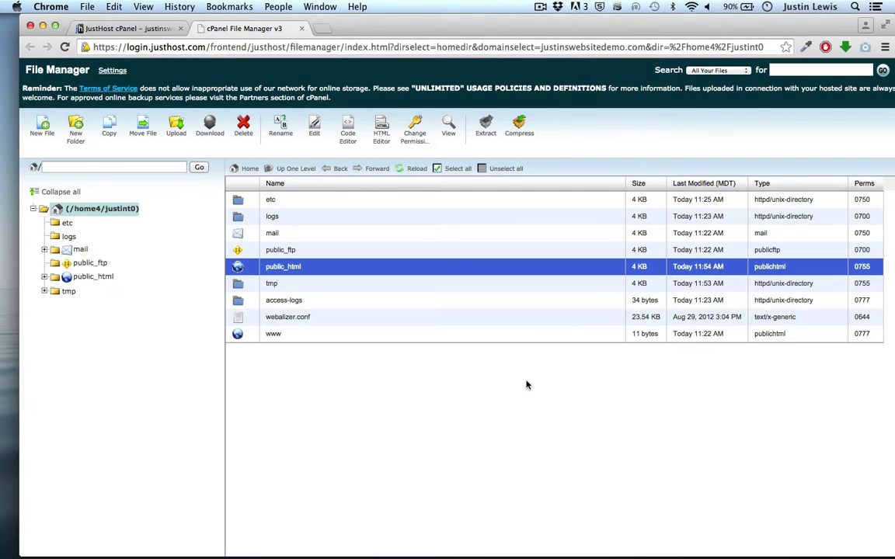
Open the public_html folder and bring up its Upload files page
double_click(238, 267)
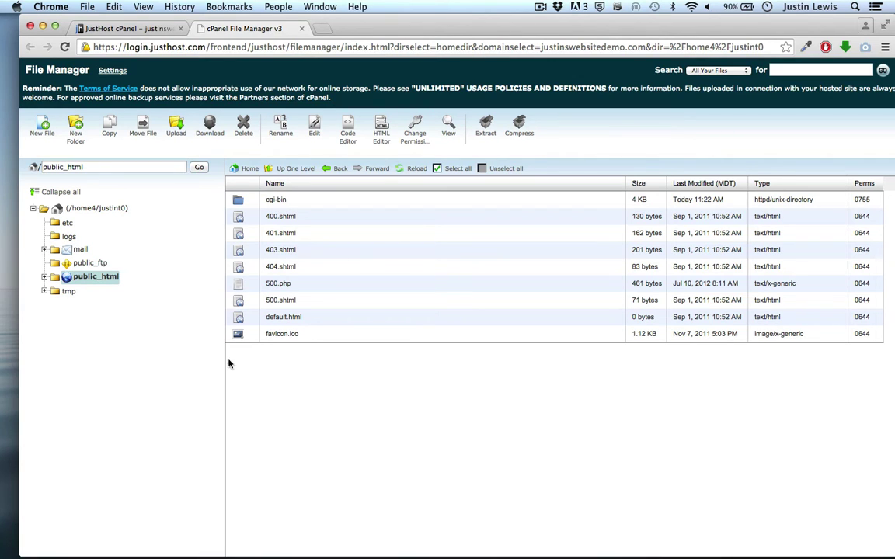
click(176, 132)
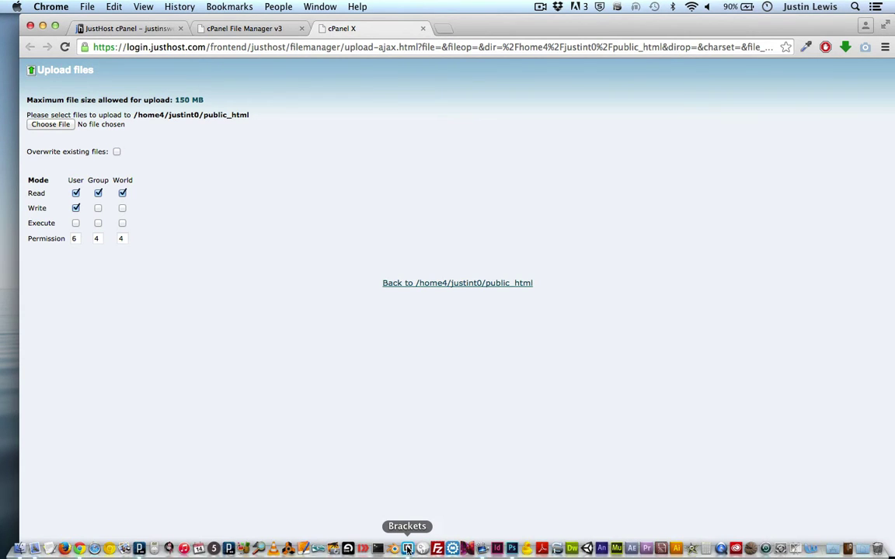
Create a new blank document in Brackets
click(407, 548)
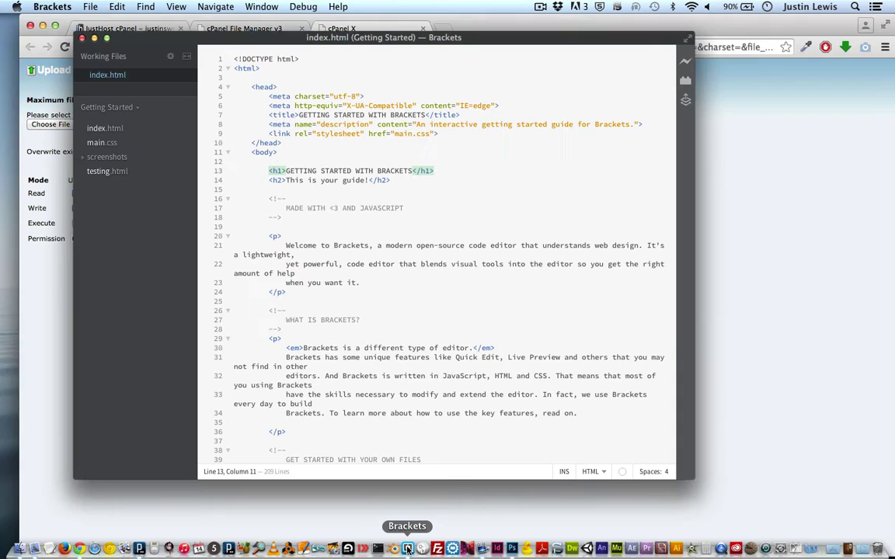
click(88, 7)
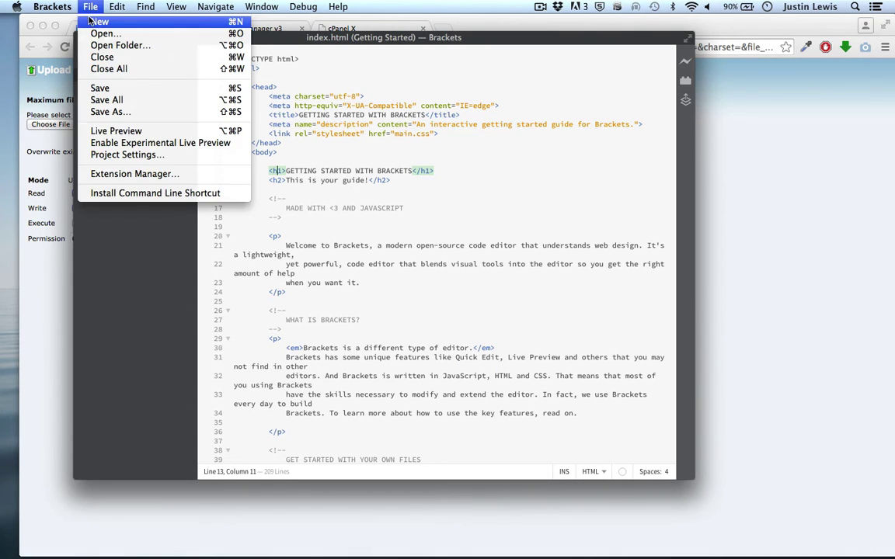
click(89, 19)
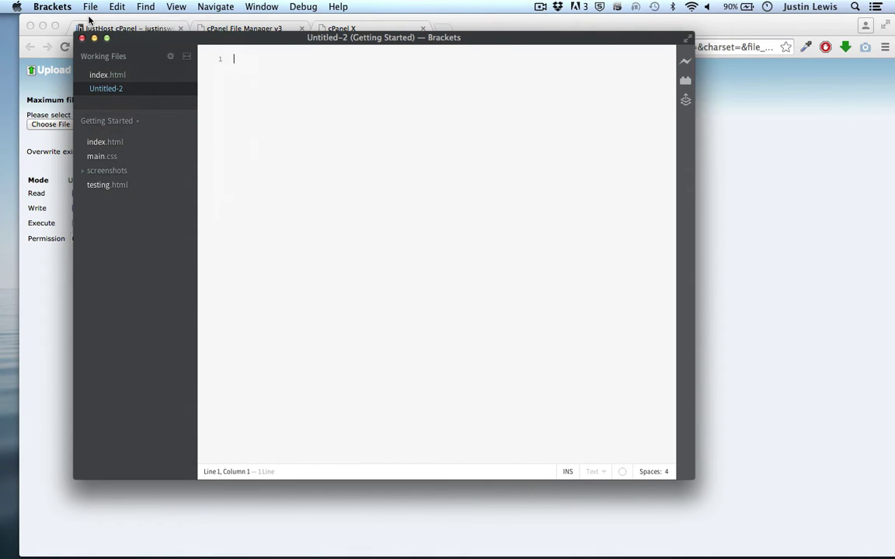
Save the new document as index.html in the Desktop's hostingdemo folder
key(super+s)
text(ind)
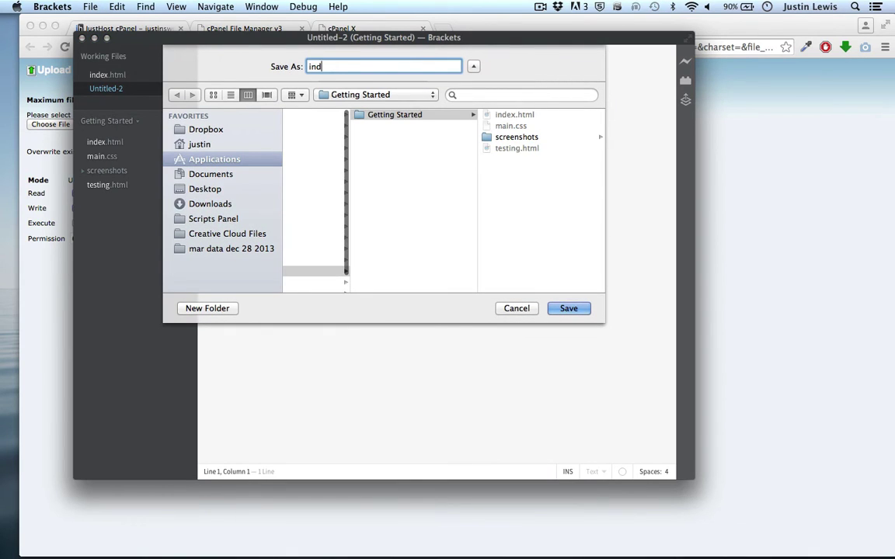
text(ex.html)
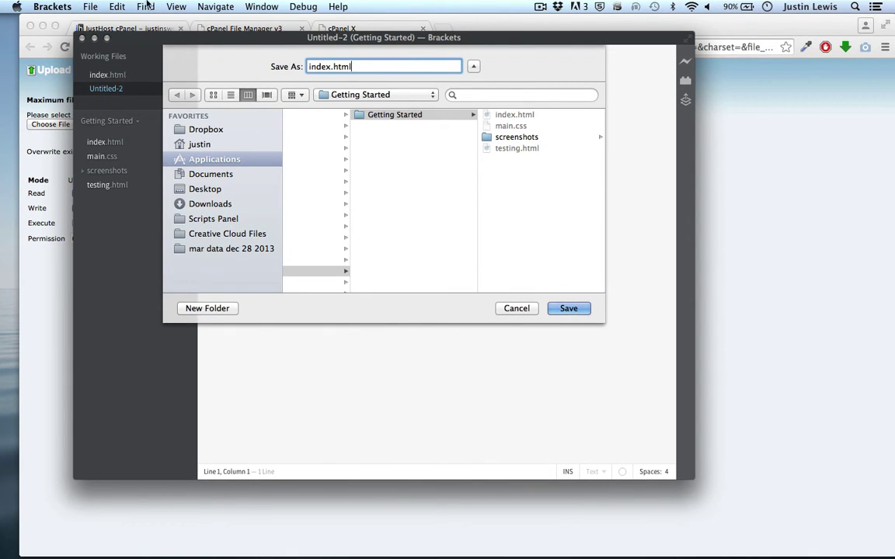
drag(425, 66, 283, 58)
click(210, 192)
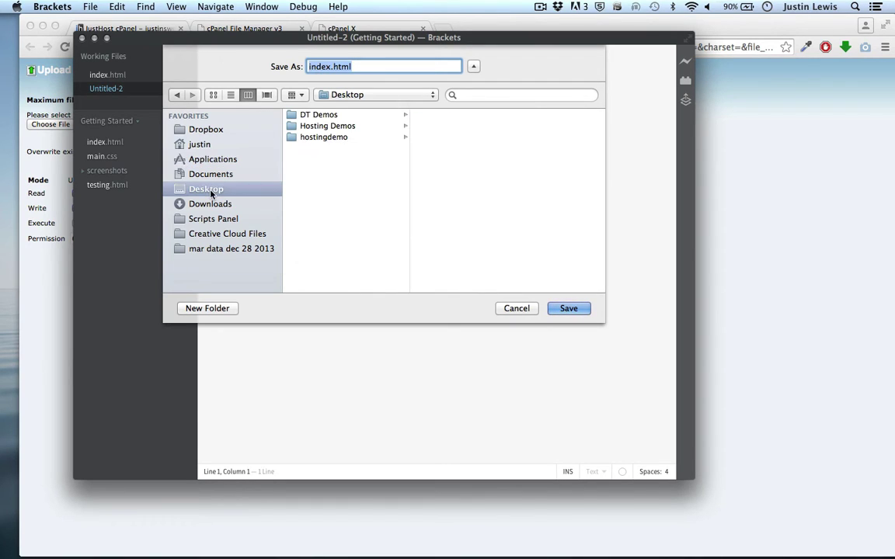
click(306, 137)
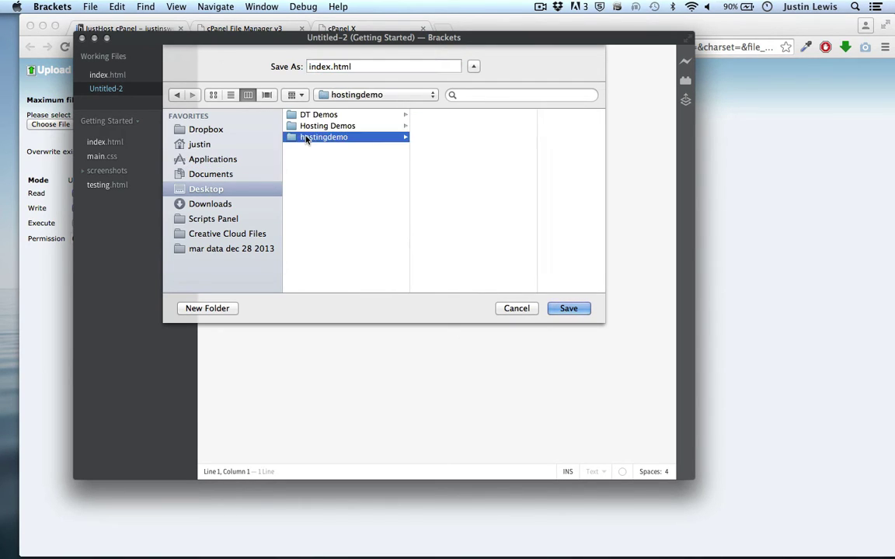
click(567, 309)
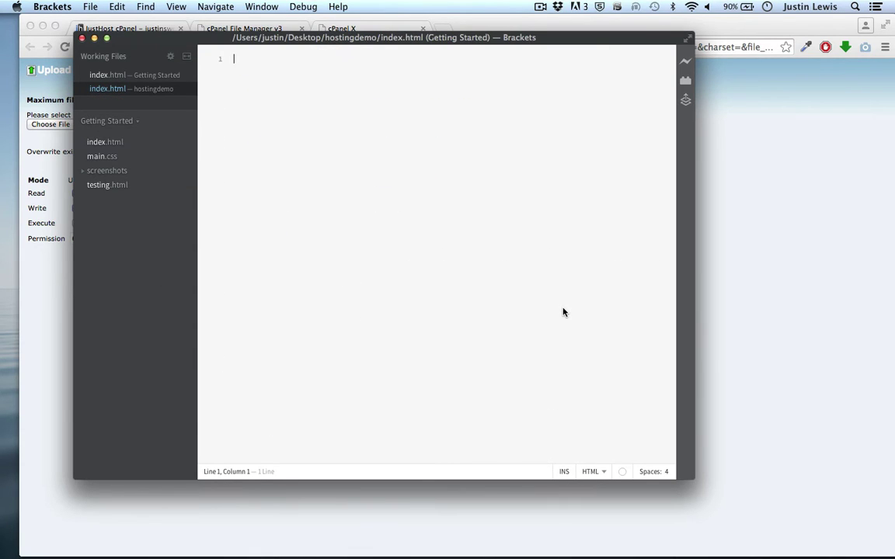
Type the '<h1>Hello World' heading and the '<p>This is my first web page!' paragraph
text(<h1>)
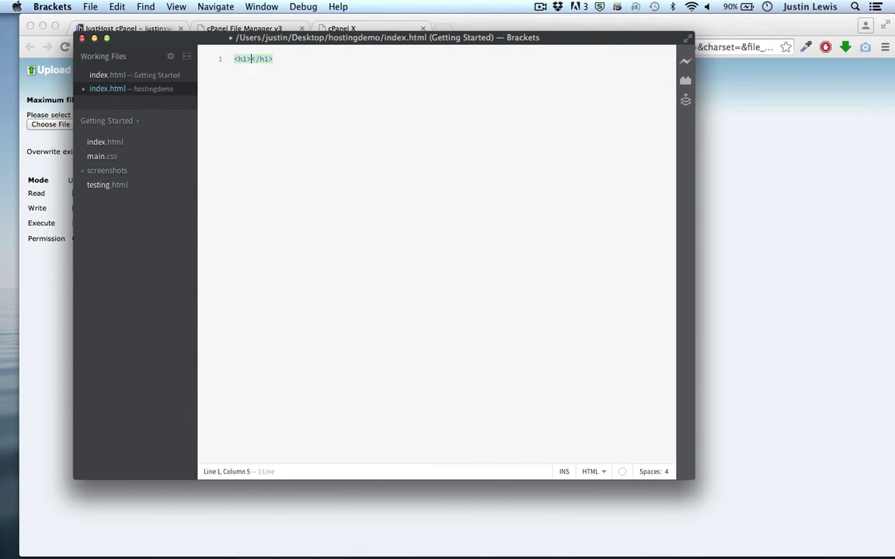
text(Hello)
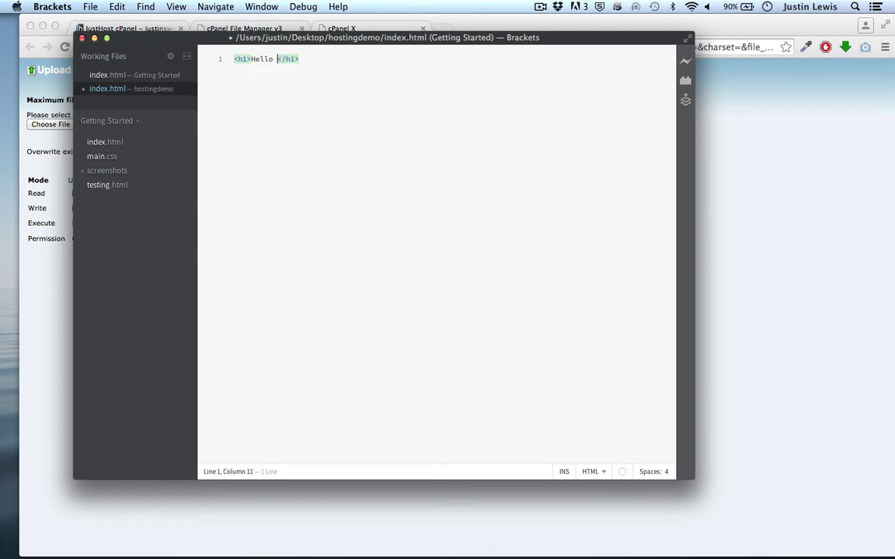
text( World)
click(339, 56)
key(Return)
text(<p>)
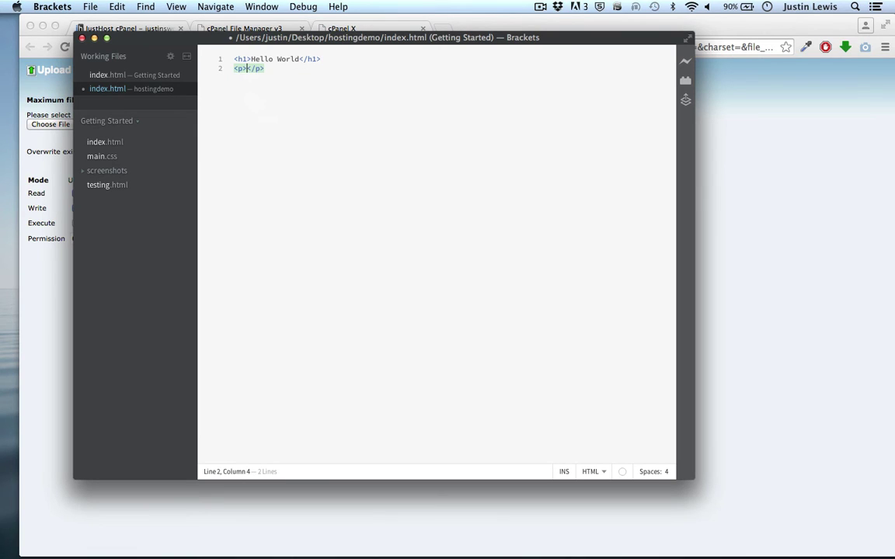
text(This is my )
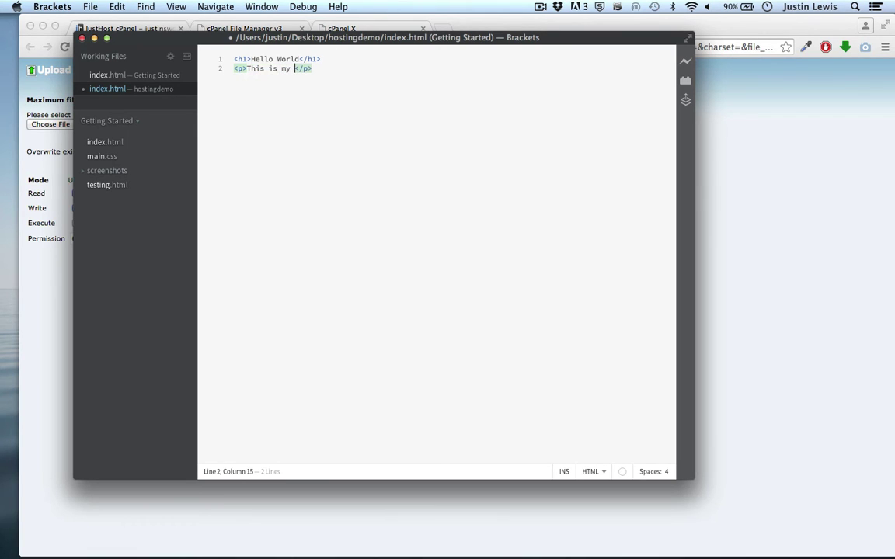
text(first )
text(web page!)
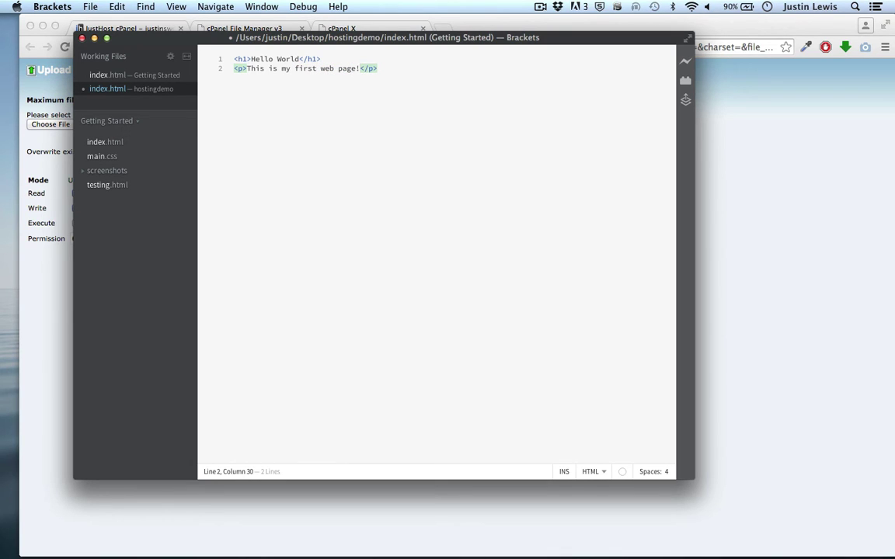
click(406, 74)
key(Return)
Add an h2 subheading 'That was easy!' and save index.html
text(<h2)
key(Return)
text(T)
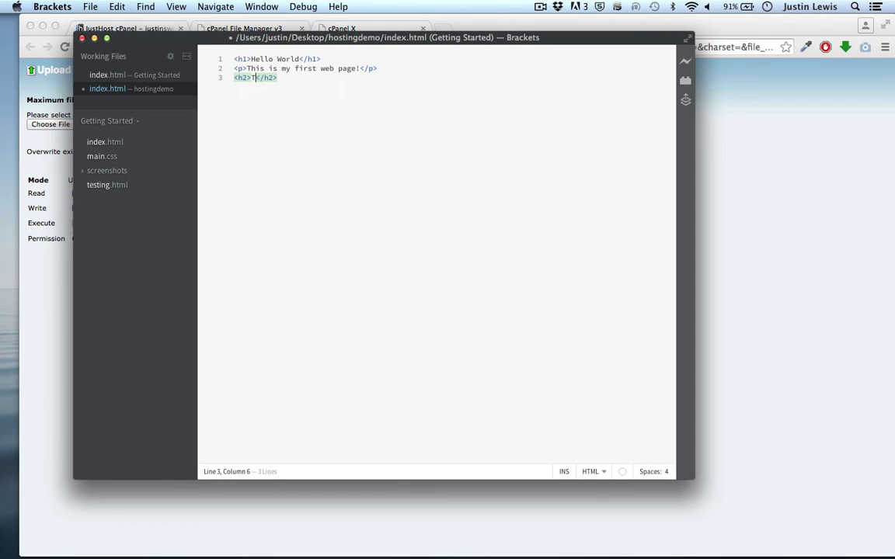
text(hat was easy)
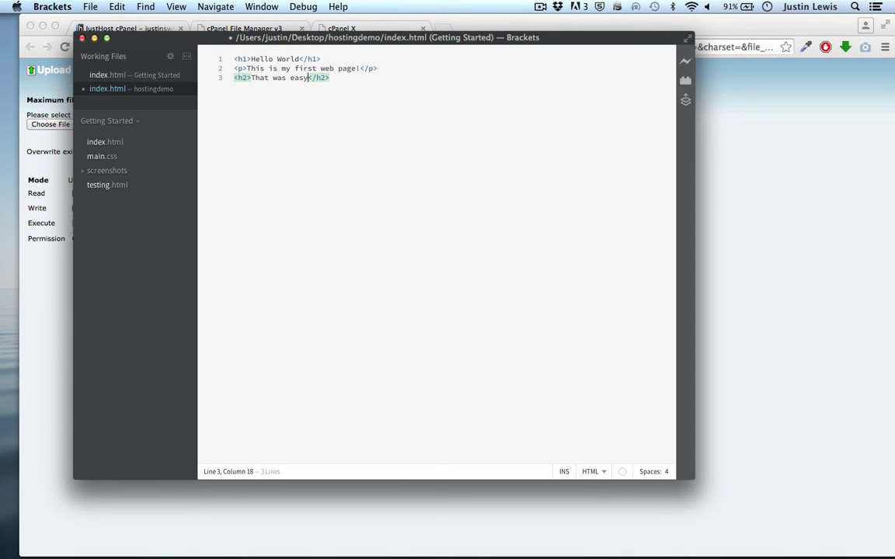
text(!)
key(End)
click(90, 6)
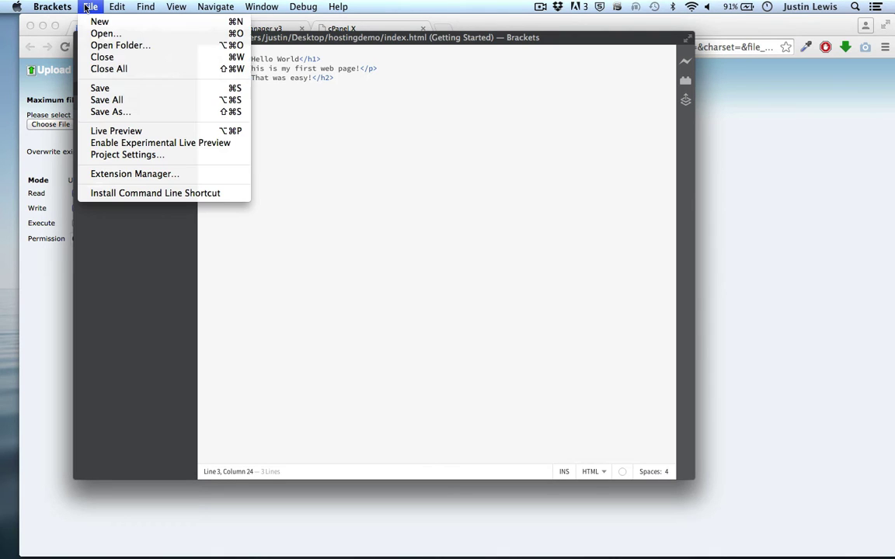
click(91, 89)
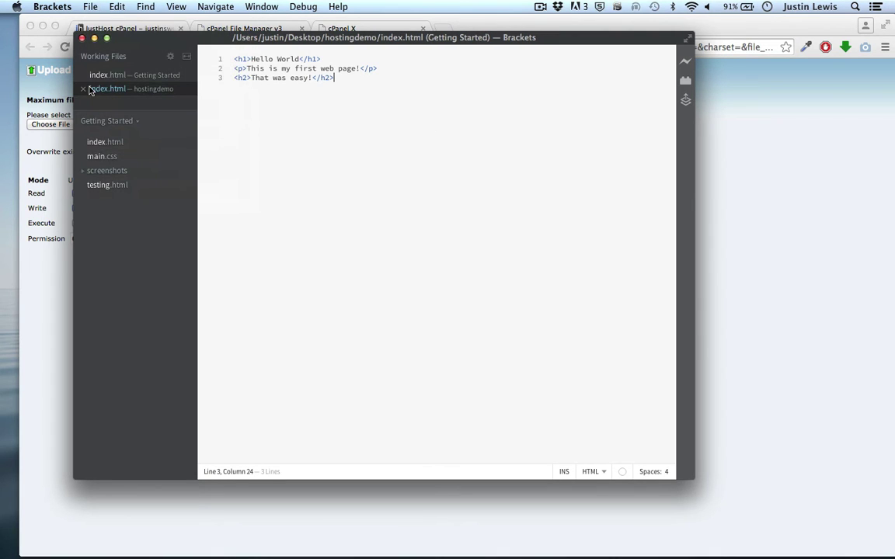
Close Brackets and upload hostingdemo/index.html into public_html
click(82, 39)
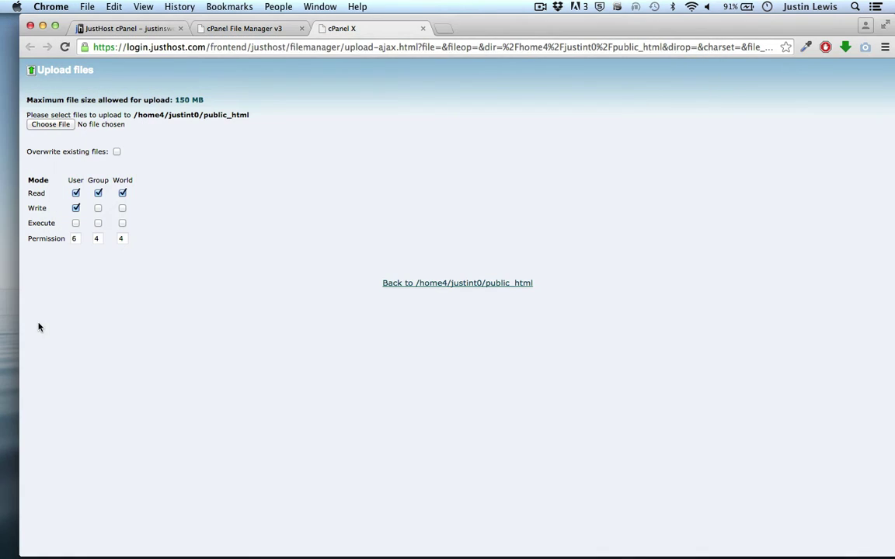
click(50, 124)
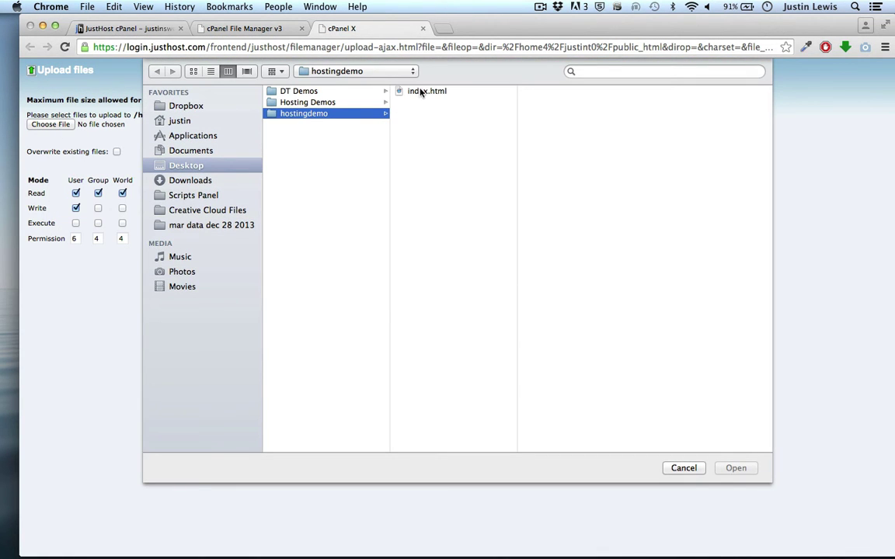
click(412, 91)
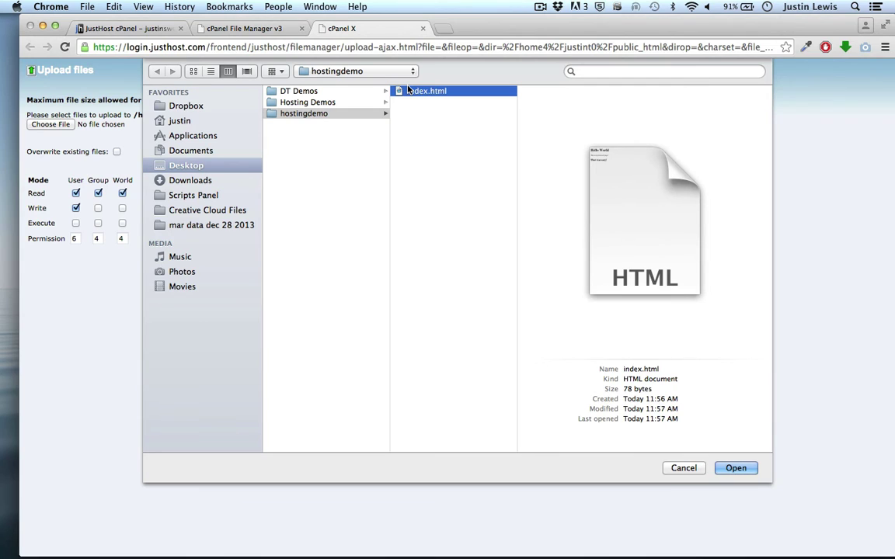
click(725, 468)
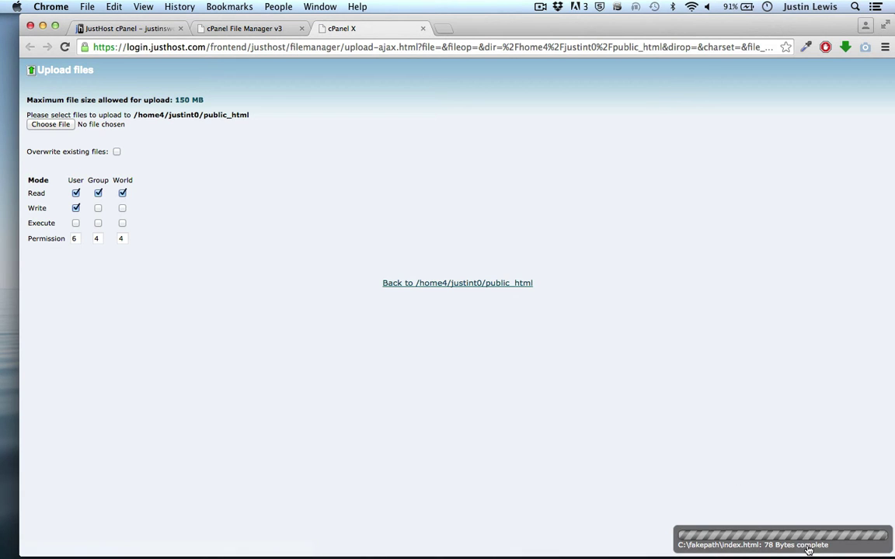
Return to the public_html listing, select index.html, and load justinswebsitedemo.com
click(415, 287)
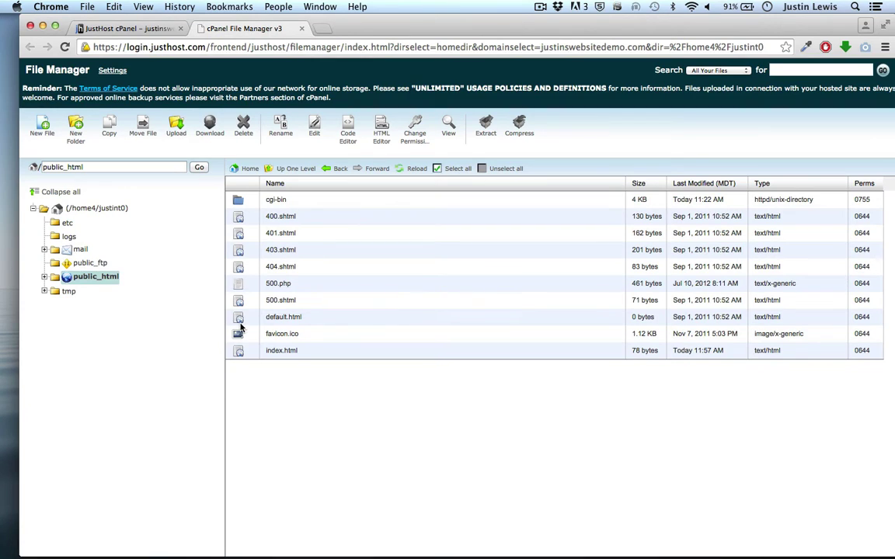
click(238, 351)
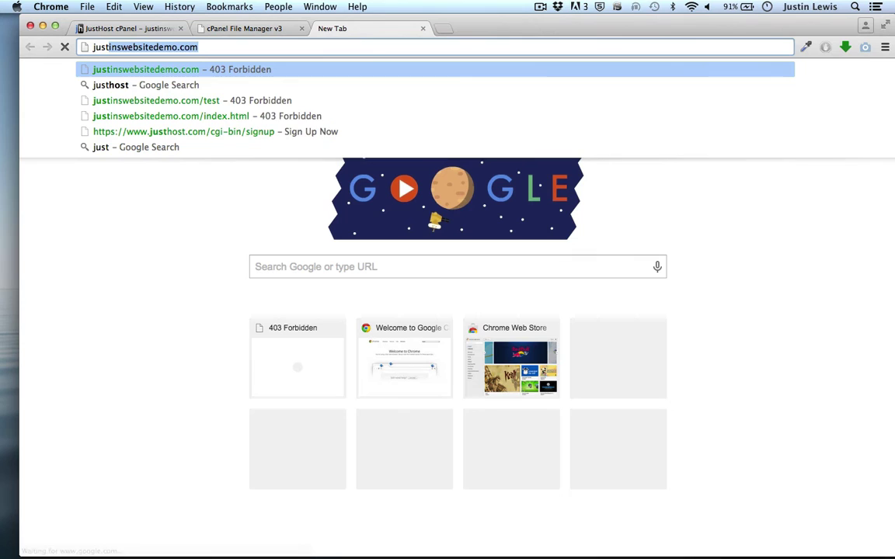
text(inswebsitedemo.com)
key(Return)
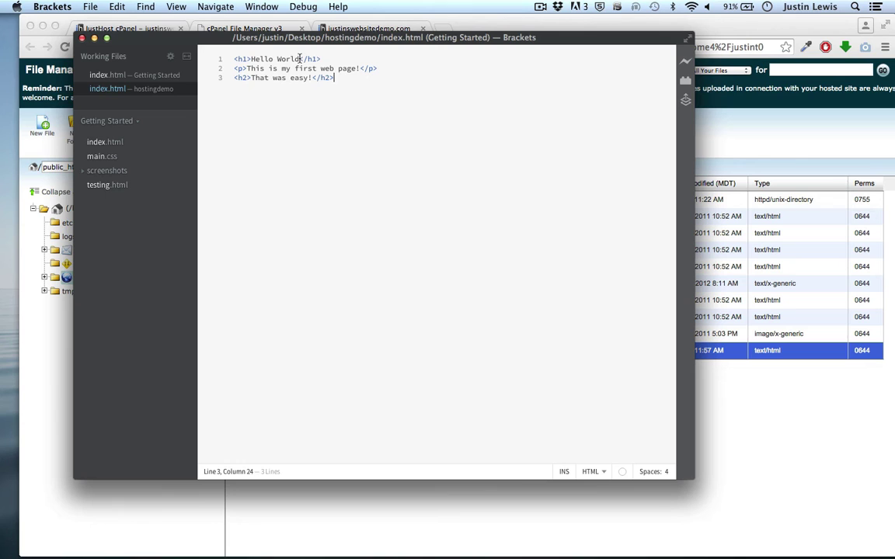
Replace 'World' with 'Everyone!!!' and 'That was easy!' with ':)', then save index.html
drag(300, 59, 276, 59)
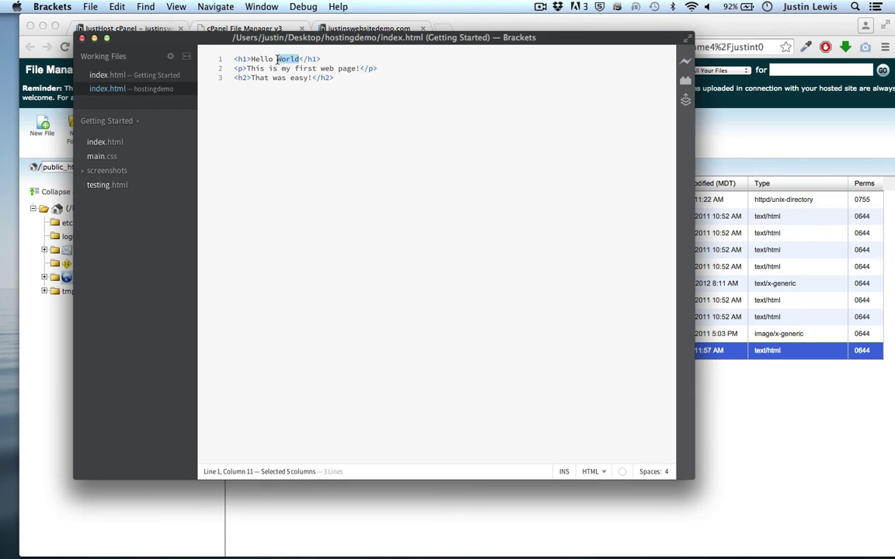
text(Everyone)
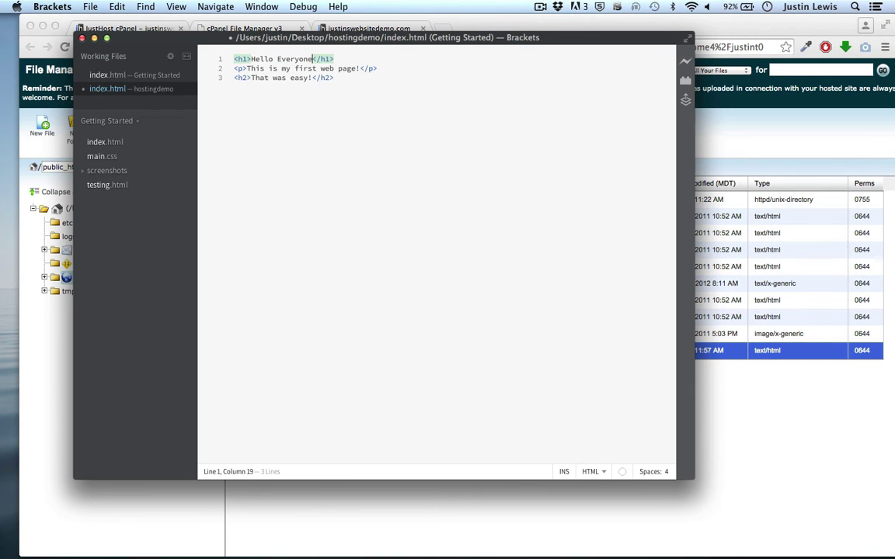
text(!!!)
drag(312, 78, 251, 79)
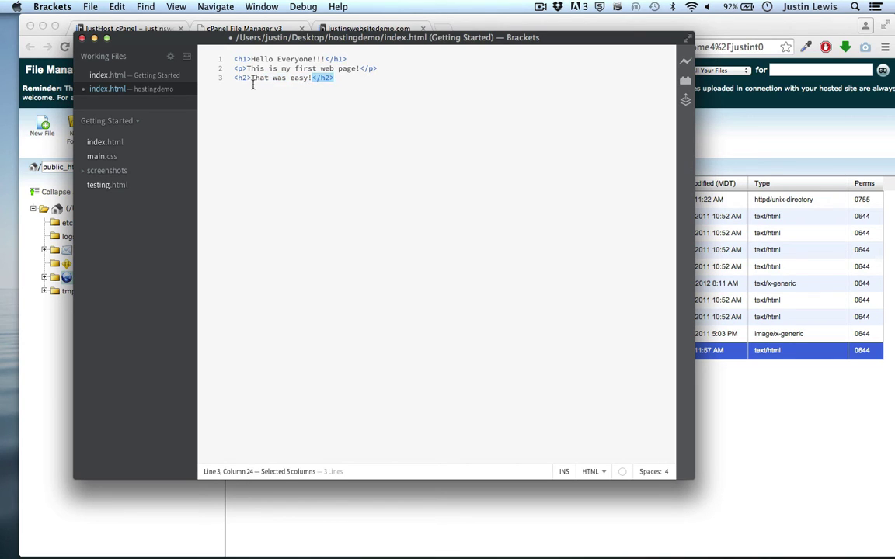
drag(311, 77, 251, 78)
text(:))
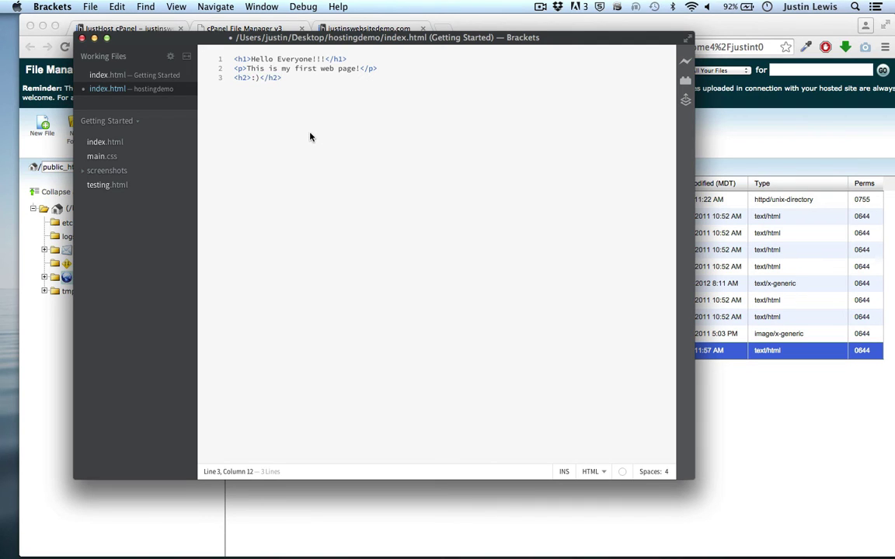
click(88, 6)
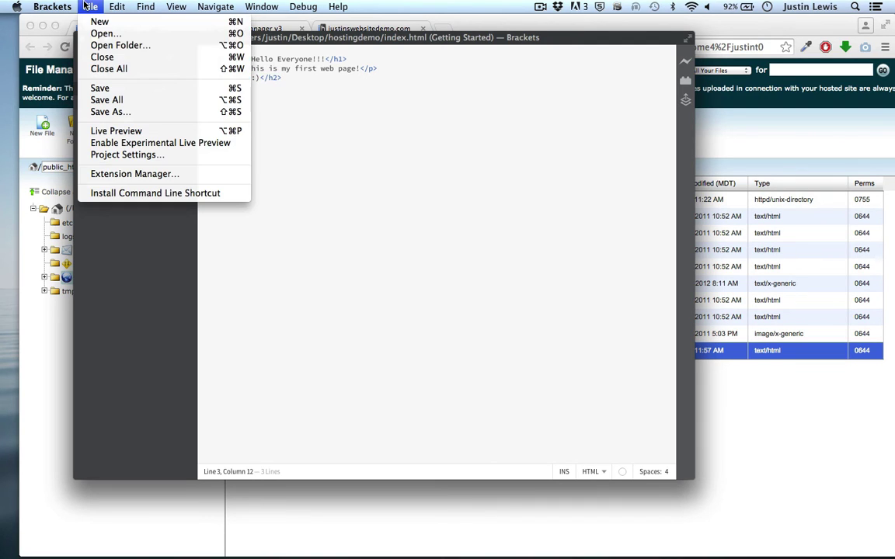
click(94, 88)
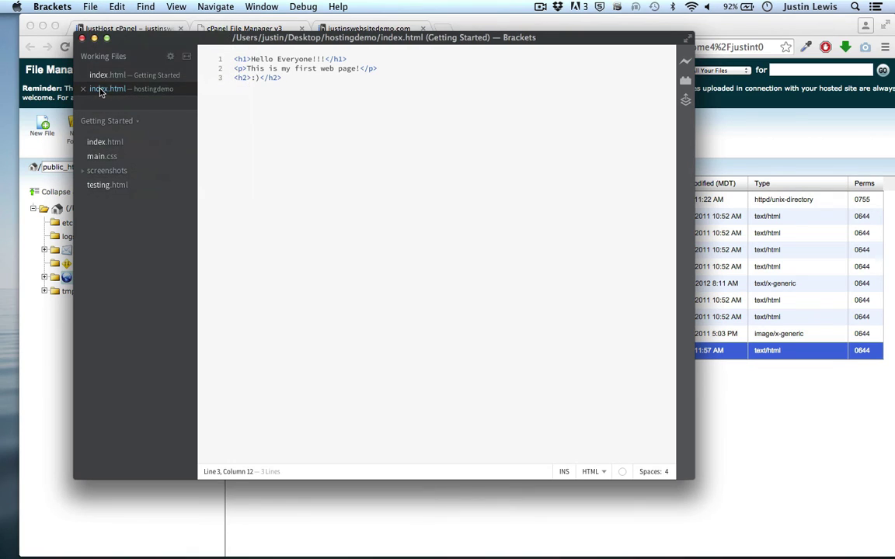
Upload the edited hostingdemo/index.html, overwrite the old copy, and return to public_html
click(550, 26)
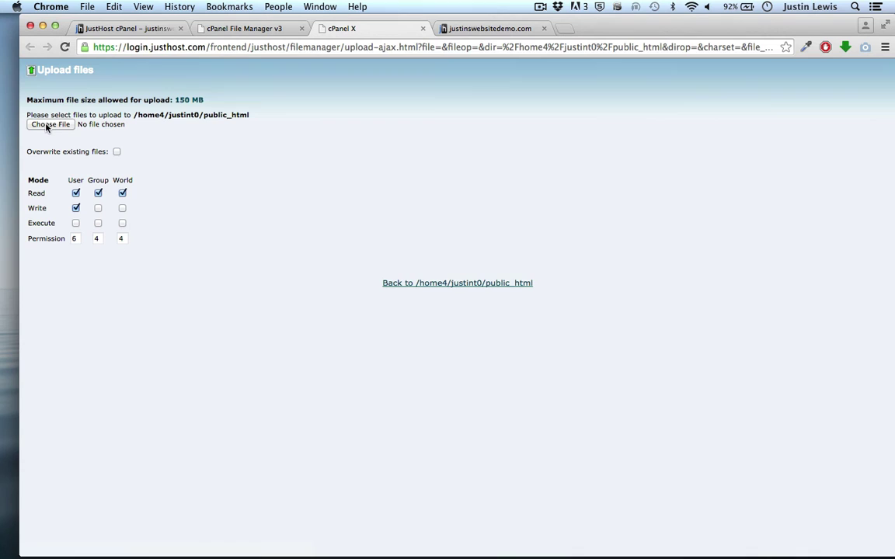
click(48, 125)
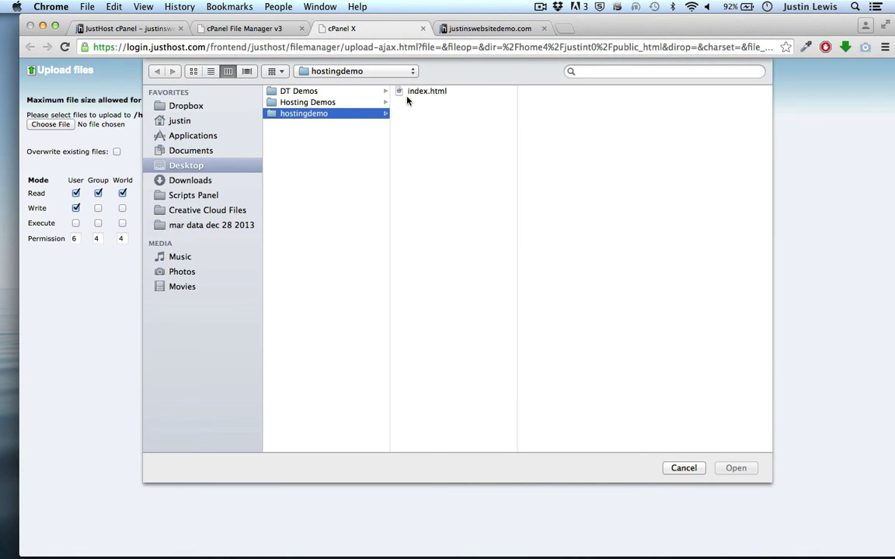
click(423, 91)
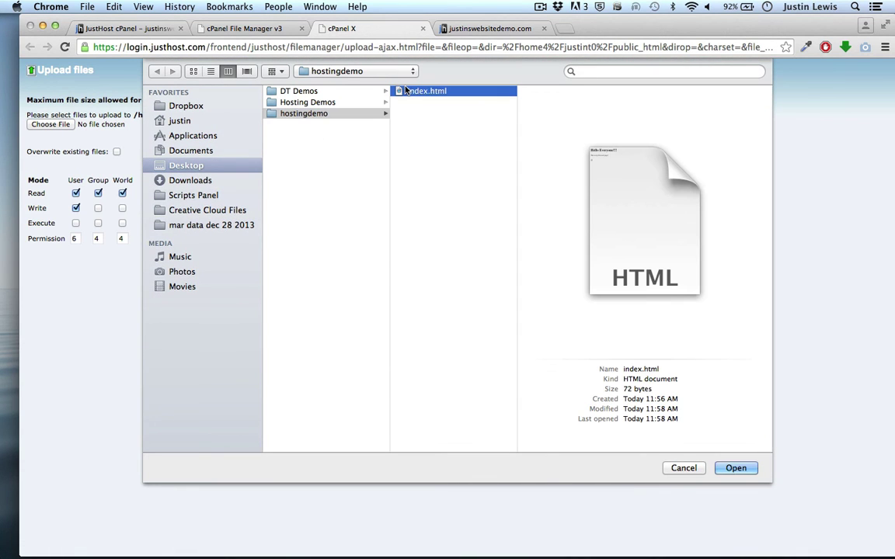
click(737, 468)
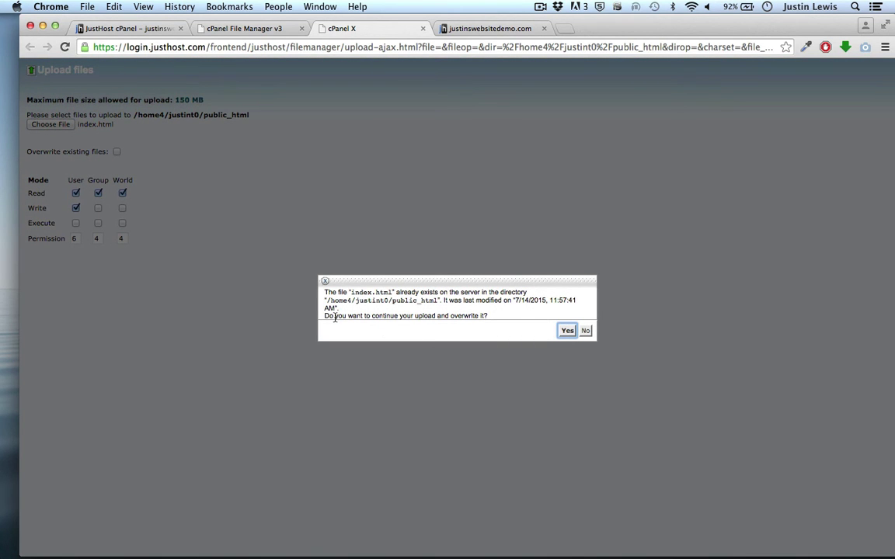
click(566, 331)
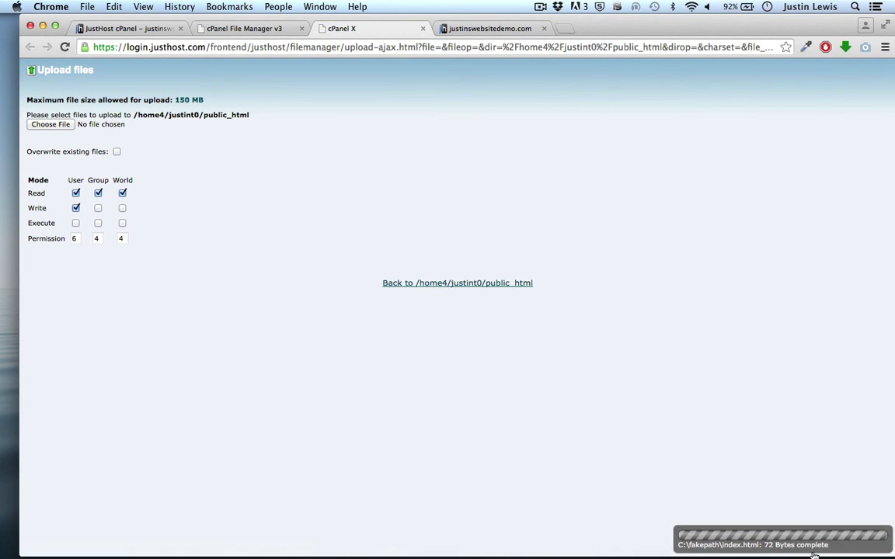
click(419, 284)
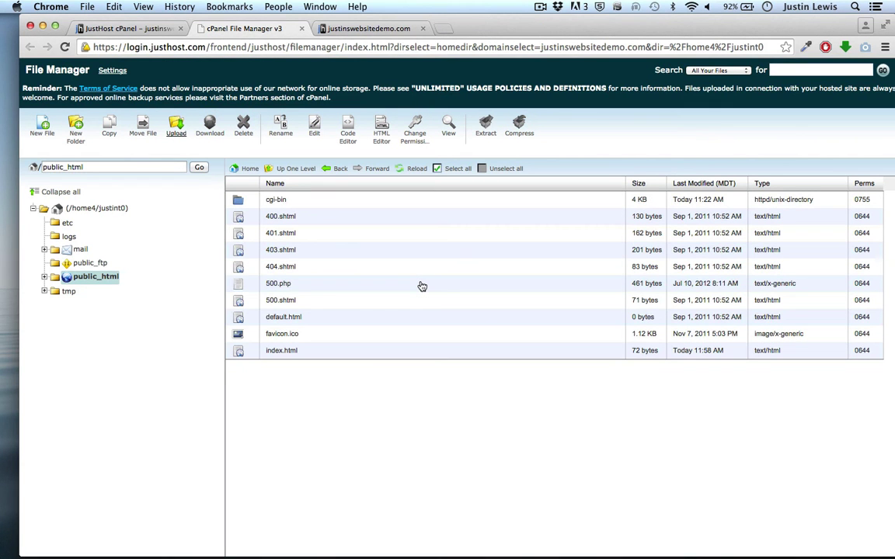
Reload the justinswebsitedemo.com tab to show 'Hello Everyone!!!' and ':)'
click(350, 31)
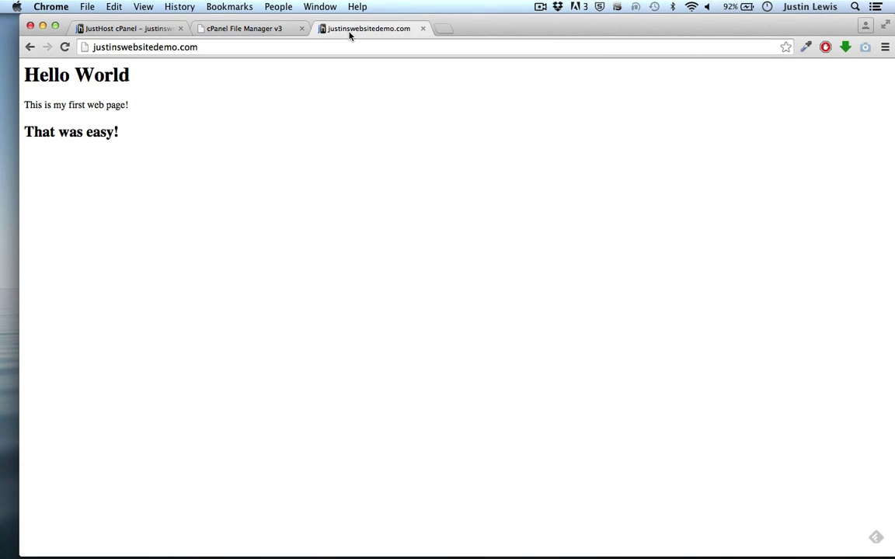
click(65, 46)
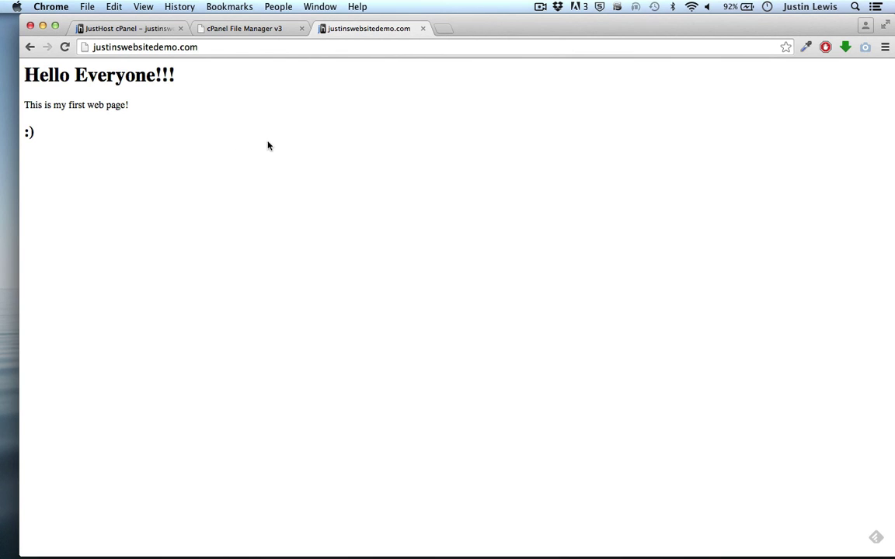
Open public_html/index.html in the cPanel Code Editor with utf-8 encoding, checking the local Brackets copy
click(248, 29)
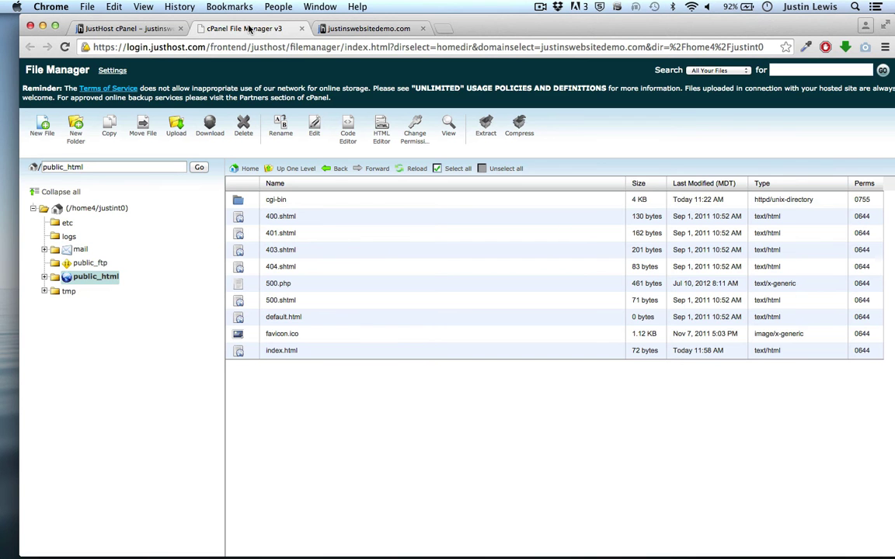
click(264, 350)
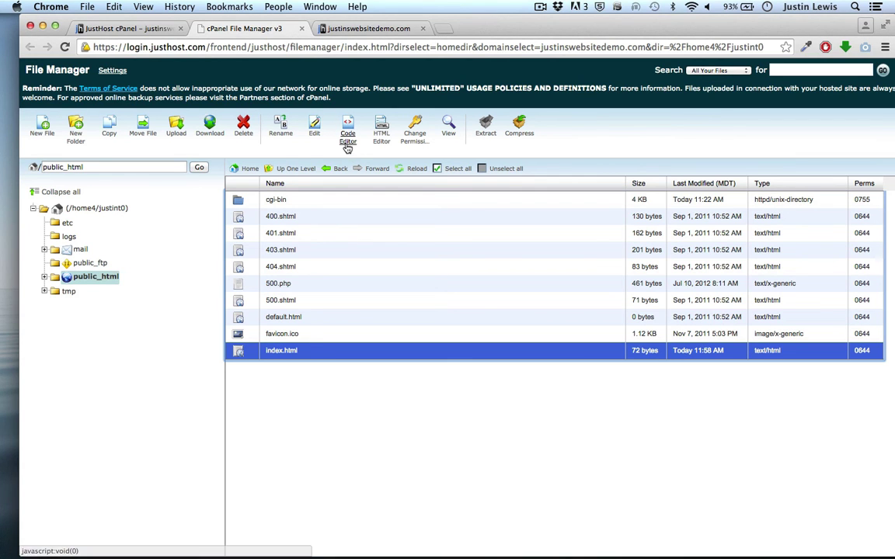
click(347, 143)
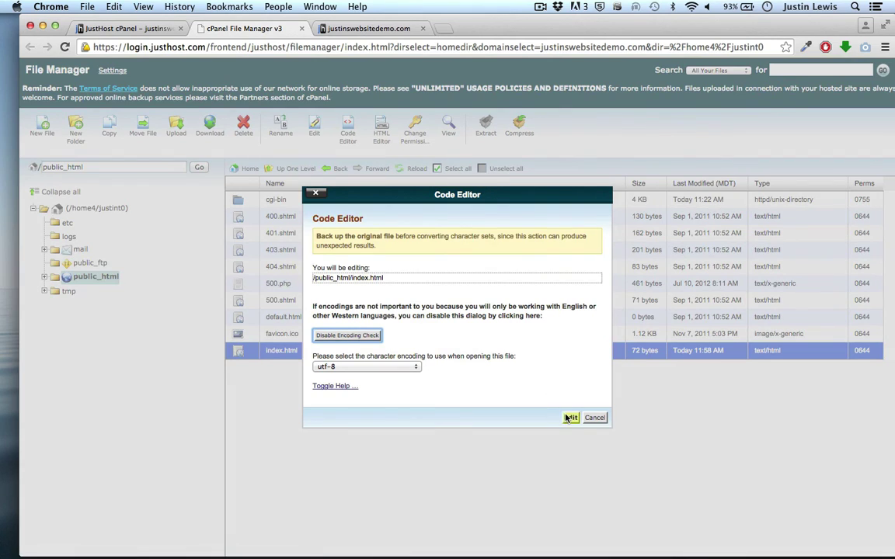
click(569, 417)
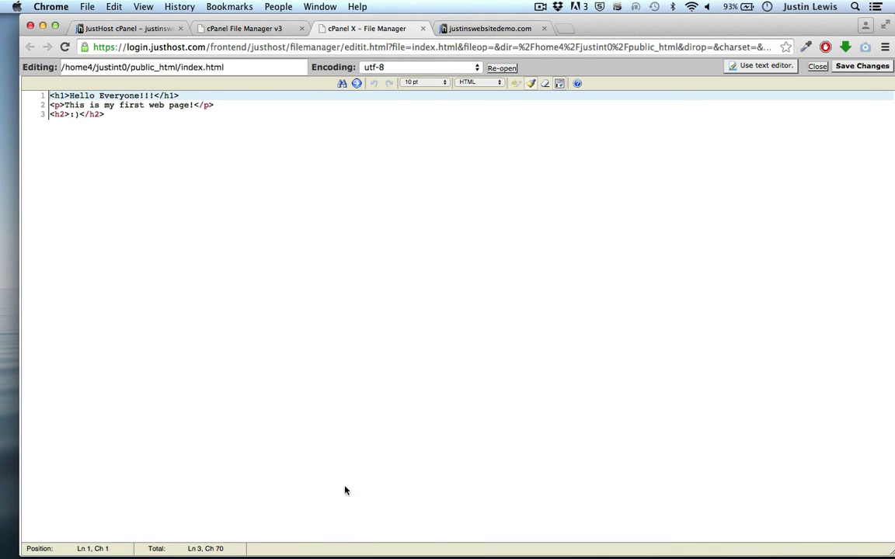
click(413, 553)
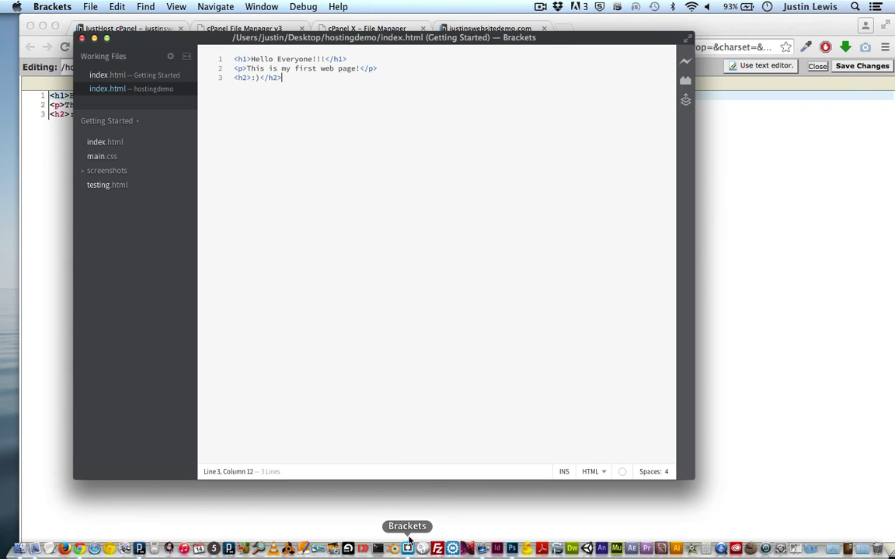
click(94, 39)
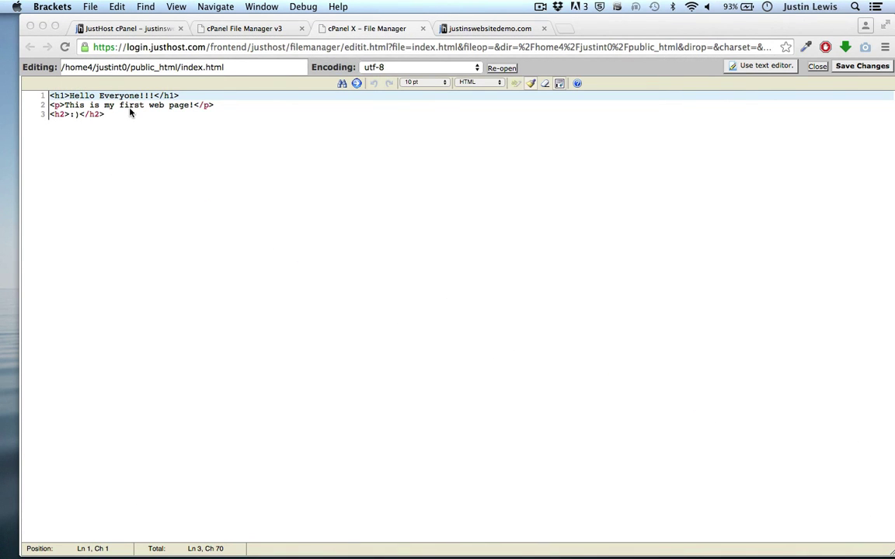
Append '<p> I made these edits using the built in cPanel Code Editor </p>' and save index.html
click(194, 106)
key(Down)
key(End)
key(Return)
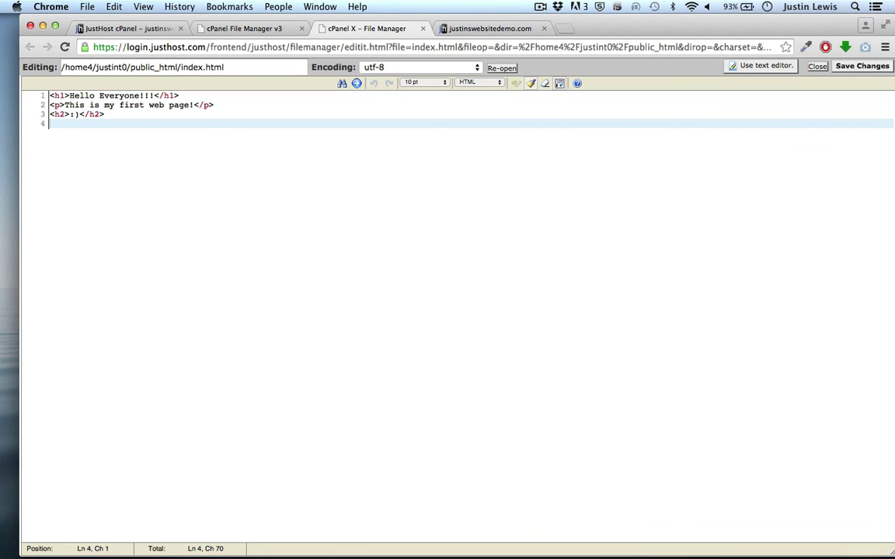
text(<p> I m)
text(ade these edits using the built in cPanel Code Editor </p>)
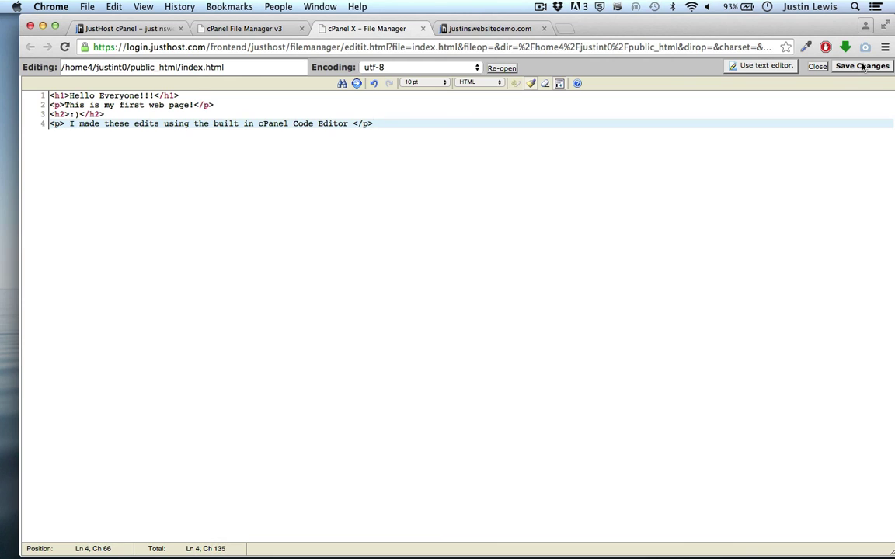
click(860, 66)
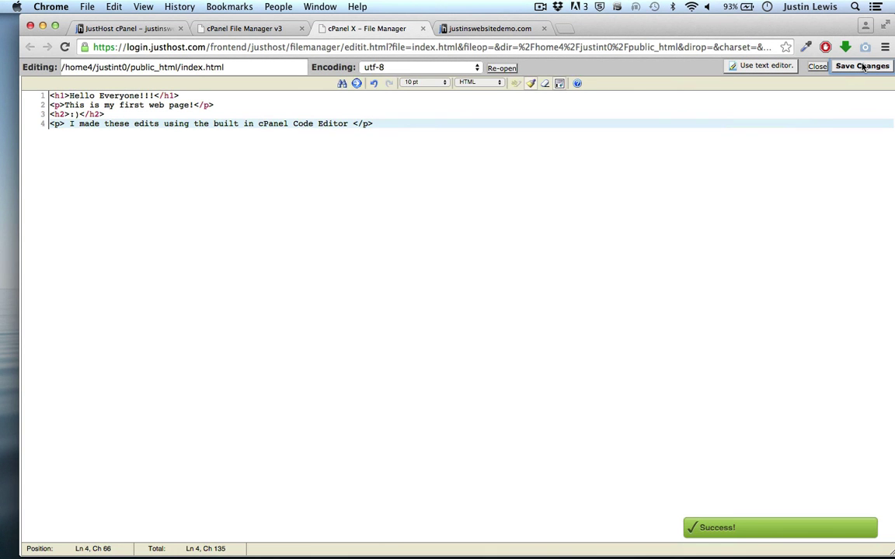
click(818, 67)
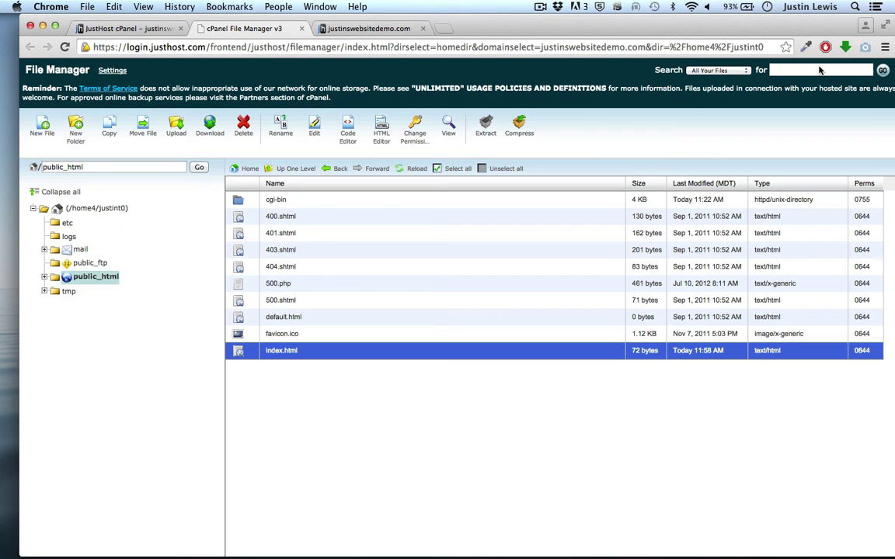
Reload justinswebsitedemo.com to show the new Code Editor paragraph under ':)'
click(371, 28)
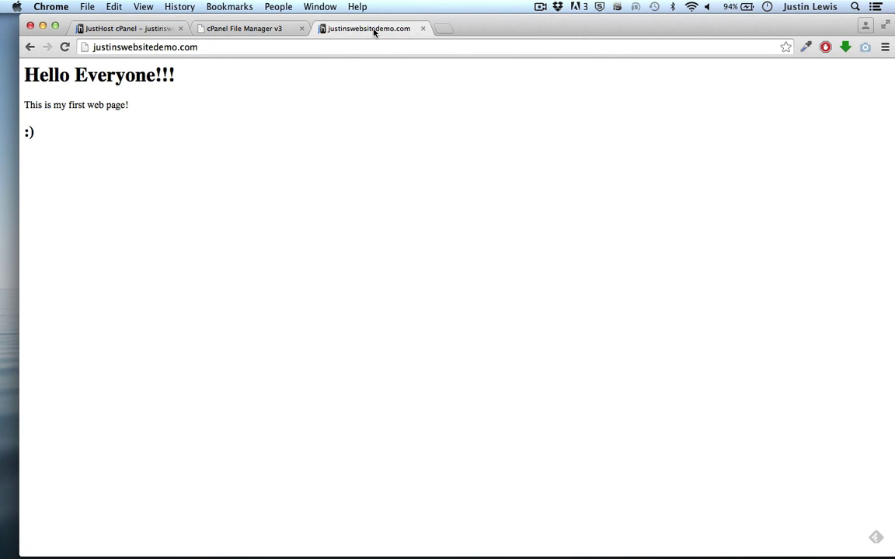
click(66, 46)
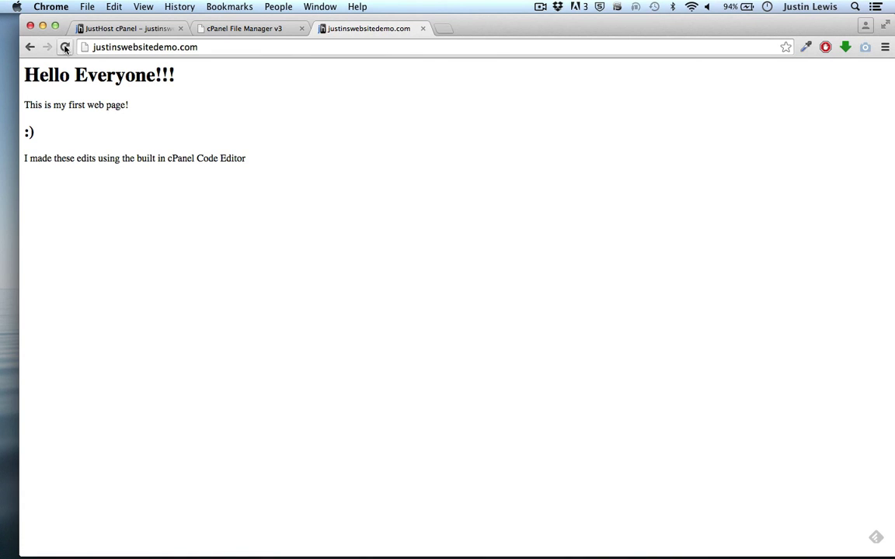